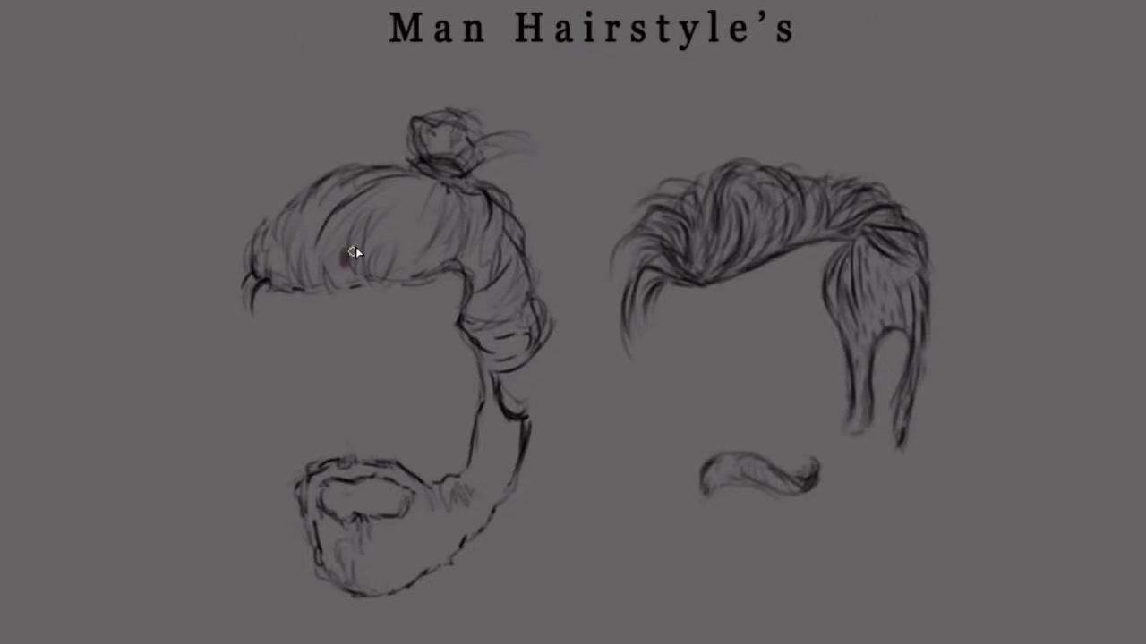
Lay dark brown base colour across the front of the top-knot hair sketch.
mouse_move(353, 253)
mouse_down()
mouse_move(340, 263)
mouse_move(338, 187)
mouse_move(340, 205)
mouse_move(280, 286)
mouse_move(373, 171)
mouse_move(376, 255)
mouse_move(412, 182)
mouse_move(401, 199)
mouse_move(493, 212)
mouse_move(491, 258)
mouse_up()
Fill the lock beside the bun, fringe, crown, bun and sideburn with solid dark brown.
mouse_move(496, 212)
mouse_down()
mouse_move(507, 199)
mouse_move(528, 309)
mouse_move(491, 291)
mouse_move(500, 281)
mouse_up()
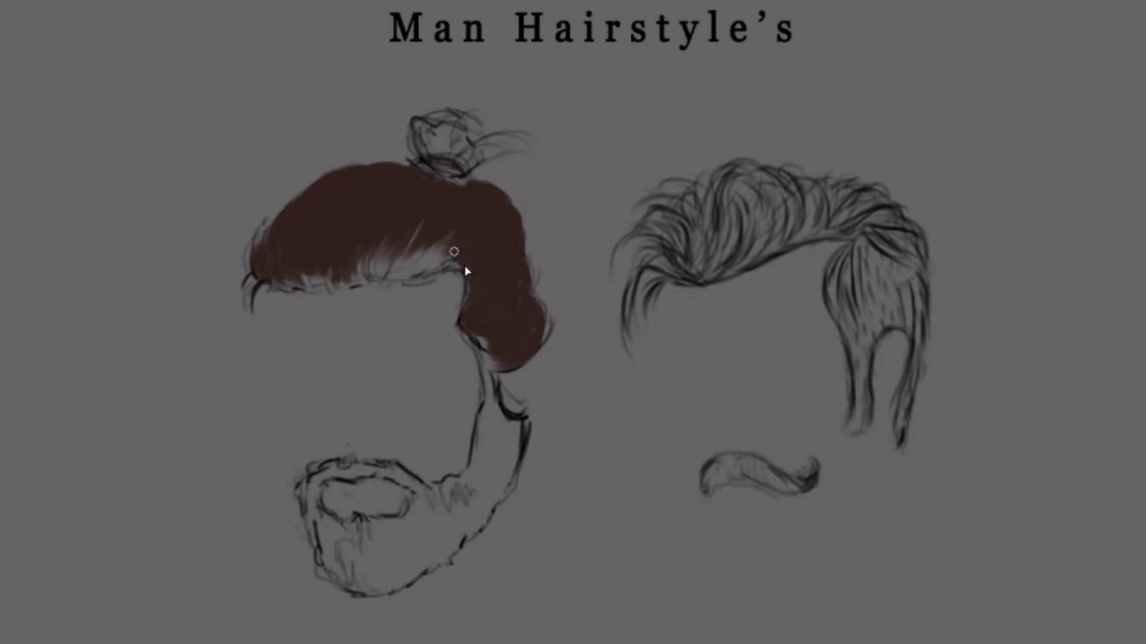
mouse_move(465, 268)
mouse_down()
mouse_move(417, 263)
mouse_move(409, 191)
mouse_move(397, 279)
mouse_move(421, 225)
mouse_move(294, 238)
mouse_move(462, 182)
mouse_move(446, 168)
mouse_up()
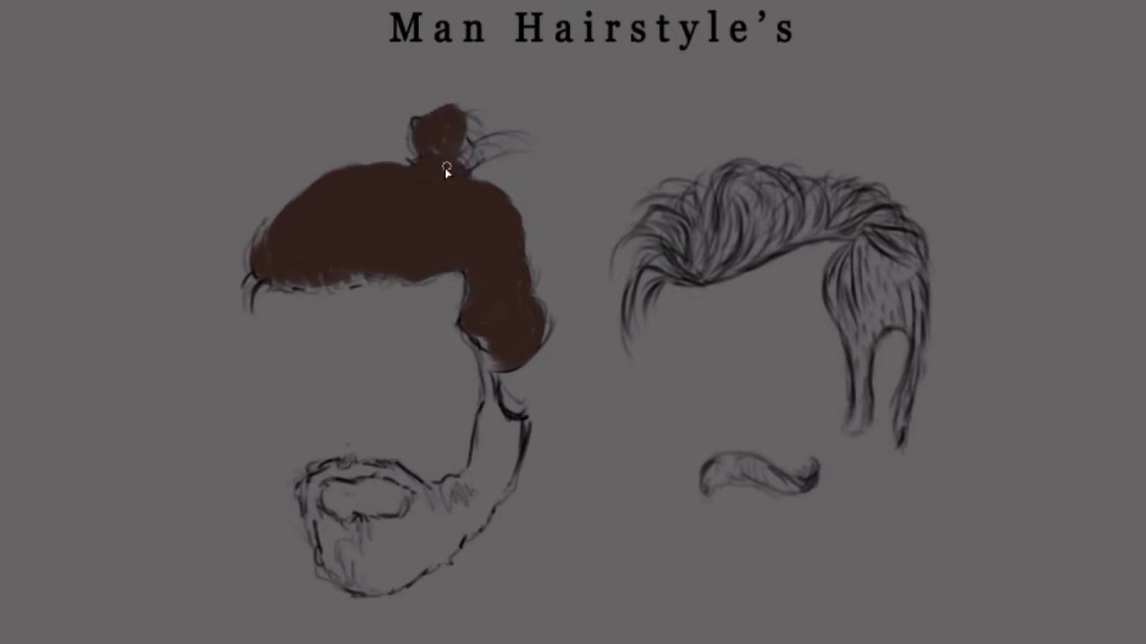
drag(475, 133, 462, 161)
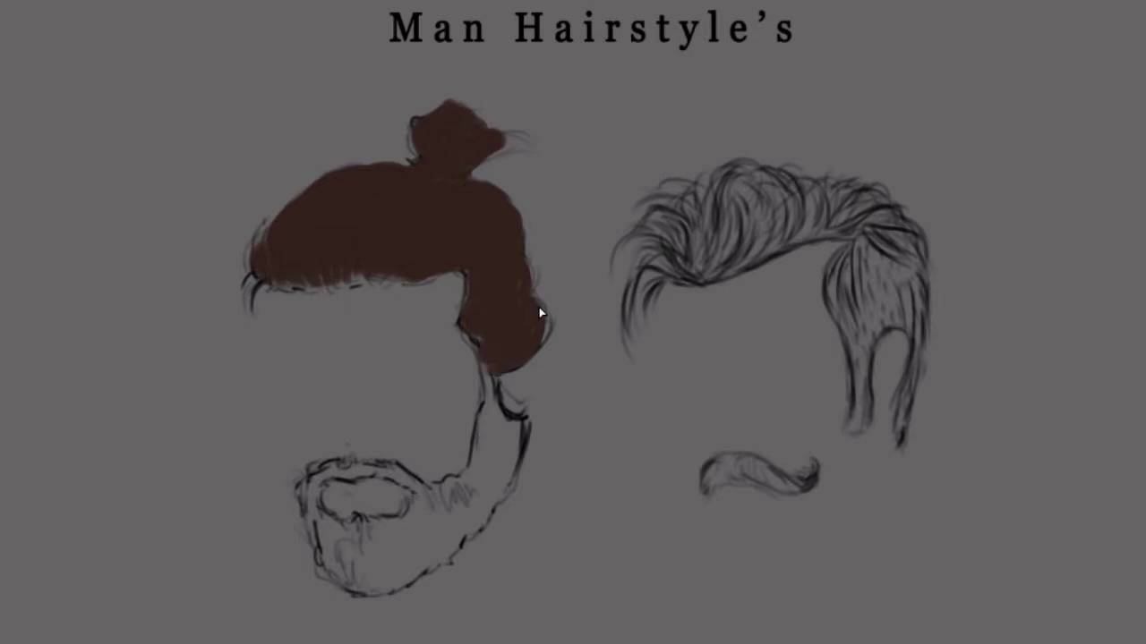
mouse_move(540, 312)
mouse_down()
mouse_move(472, 512)
mouse_move(443, 537)
mouse_move(502, 421)
mouse_move(493, 450)
mouse_move(507, 447)
mouse_move(475, 519)
mouse_move(423, 518)
mouse_up()
Fill the moustache, beard and neck gap brown, shrink the mouth opening, and start the quiff's brown base.
mouse_move(369, 460)
mouse_down()
mouse_move(440, 475)
mouse_move(315, 495)
mouse_move(430, 513)
mouse_move(366, 585)
mouse_move(334, 522)
mouse_move(331, 561)
mouse_move(417, 534)
mouse_move(385, 577)
mouse_move(394, 573)
mouse_up()
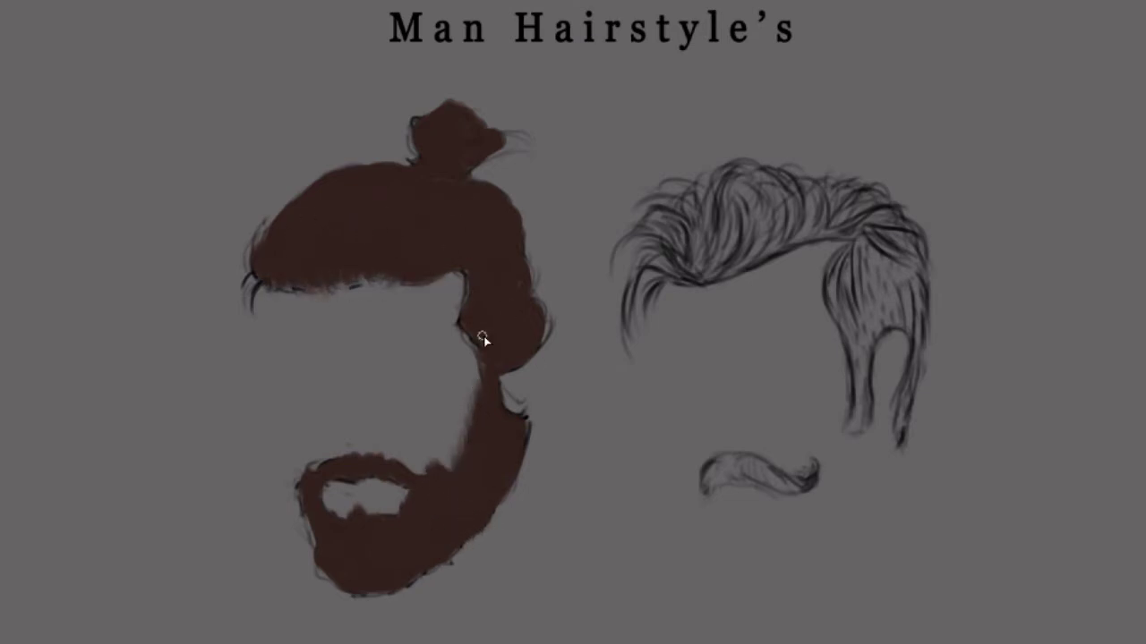
drag(482, 338, 462, 335)
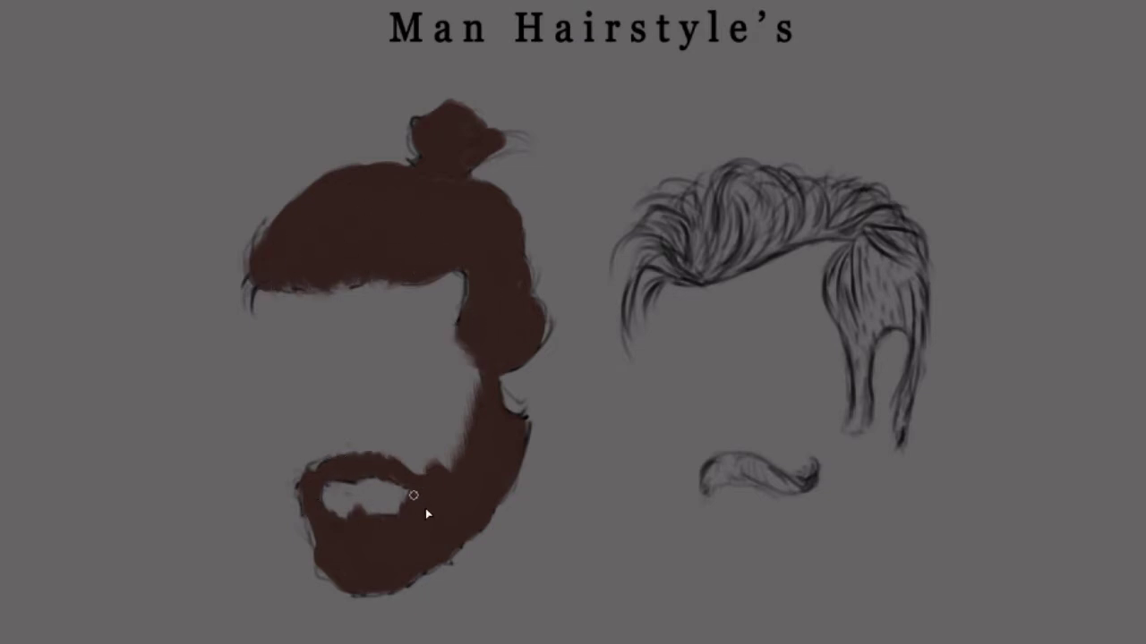
mouse_move(413, 495)
mouse_down()
mouse_move(321, 512)
mouse_move(323, 545)
mouse_move(402, 580)
mouse_up()
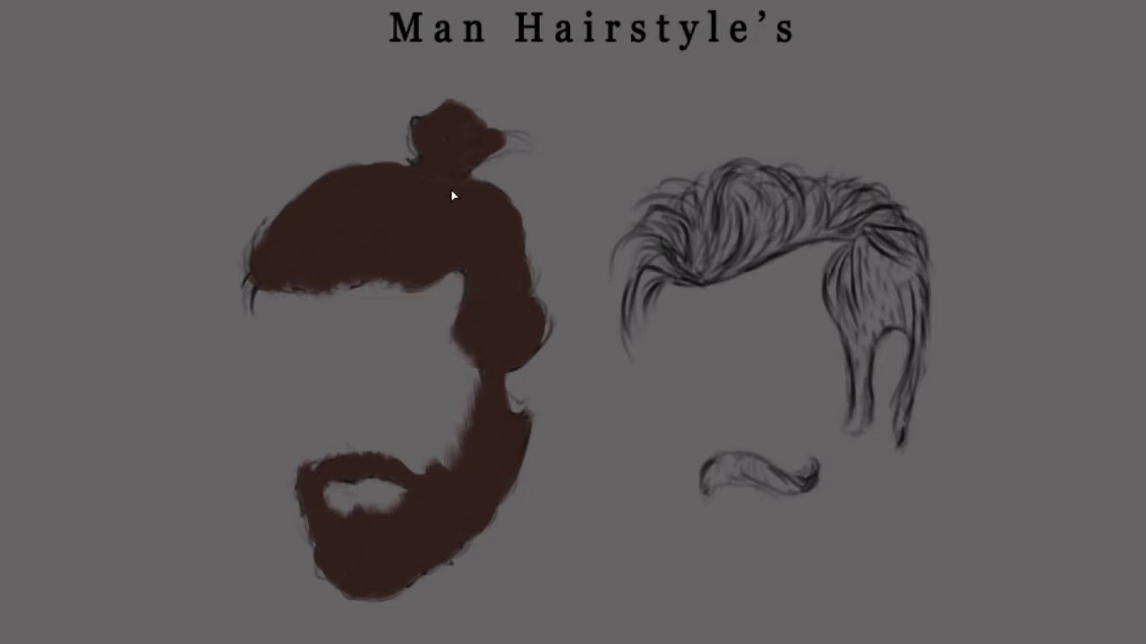
mouse_move(725, 221)
mouse_down()
mouse_move(716, 263)
mouse_move(704, 205)
mouse_move(744, 221)
mouse_up()
mouse_move(698, 280)
mouse_down()
mouse_move(788, 237)
mouse_move(706, 273)
mouse_move(767, 232)
mouse_move(736, 249)
mouse_move(767, 256)
mouse_move(779, 206)
mouse_move(741, 168)
mouse_move(687, 275)
mouse_move(624, 239)
mouse_move(677, 205)
mouse_move(721, 217)
mouse_move(729, 166)
mouse_move(723, 197)
mouse_move(762, 173)
mouse_move(831, 192)
mouse_move(859, 240)
mouse_move(780, 191)
mouse_move(773, 218)
mouse_move(832, 289)
mouse_move(835, 268)
mouse_move(944, 277)
mouse_move(930, 350)
mouse_move(887, 338)
mouse_move(853, 352)
mouse_move(851, 328)
mouse_move(892, 283)
mouse_up()
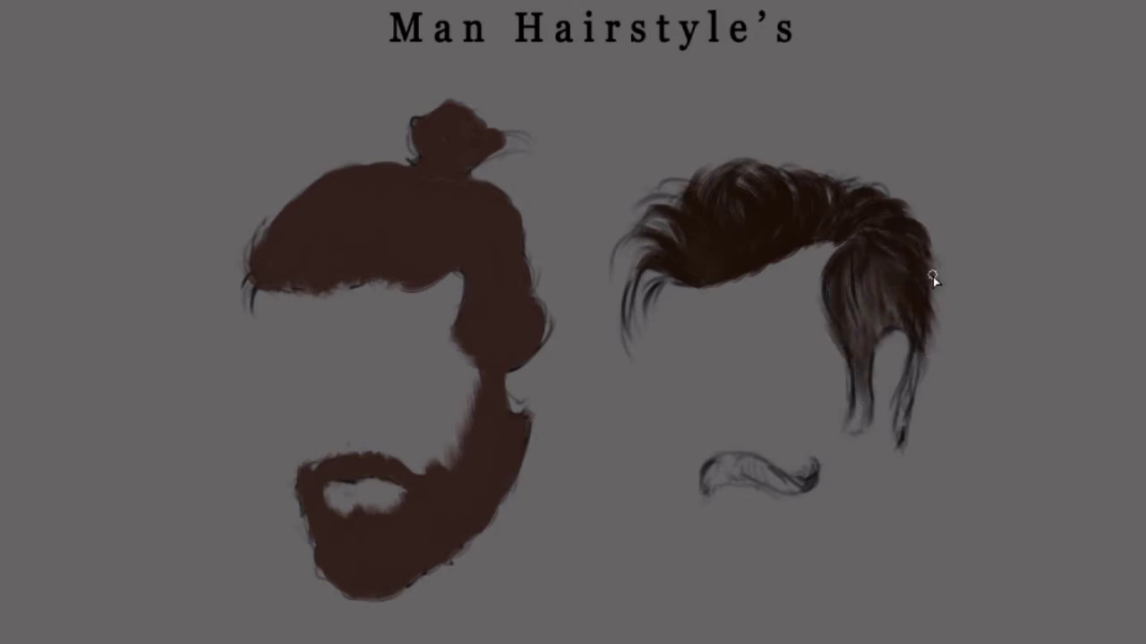
Darken the right hanging strand and quiff top edge, and paint the moustache solid dark brown.
mouse_move(917, 326)
mouse_down()
mouse_move(908, 383)
mouse_move(918, 358)
mouse_up()
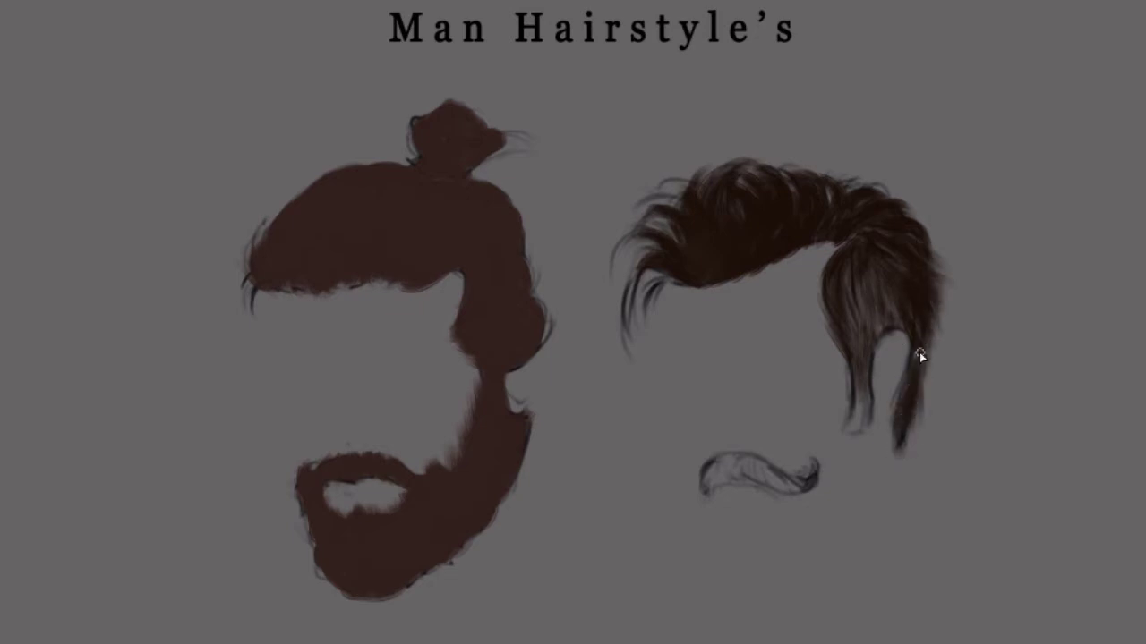
drag(850, 170, 819, 180)
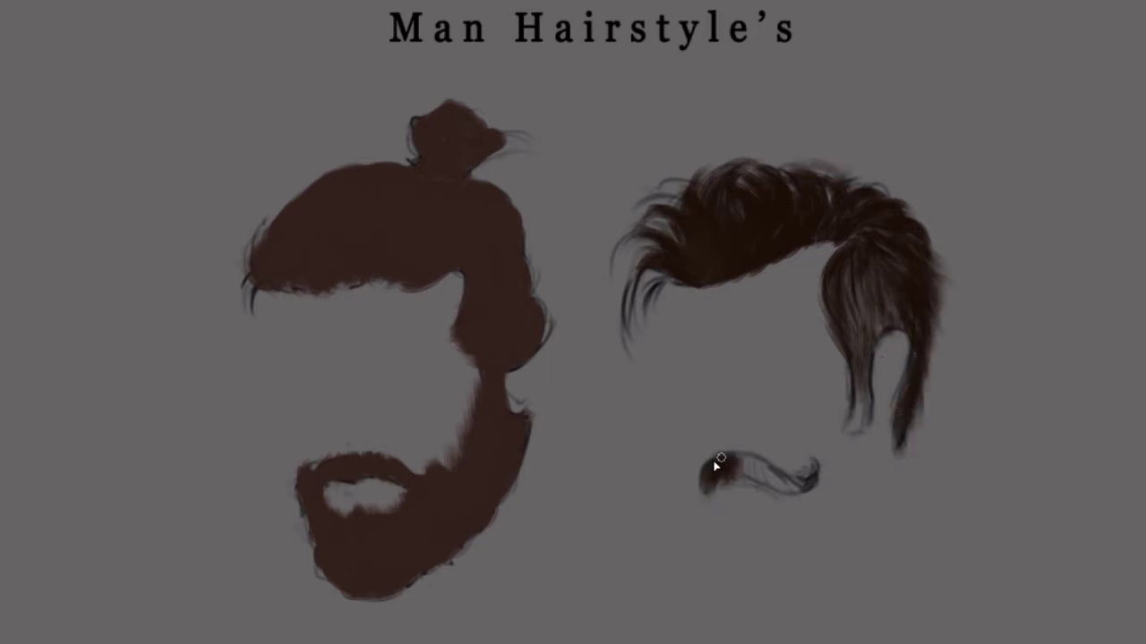
drag(716, 464, 815, 482)
drag(730, 460, 805, 490)
drag(859, 374, 862, 430)
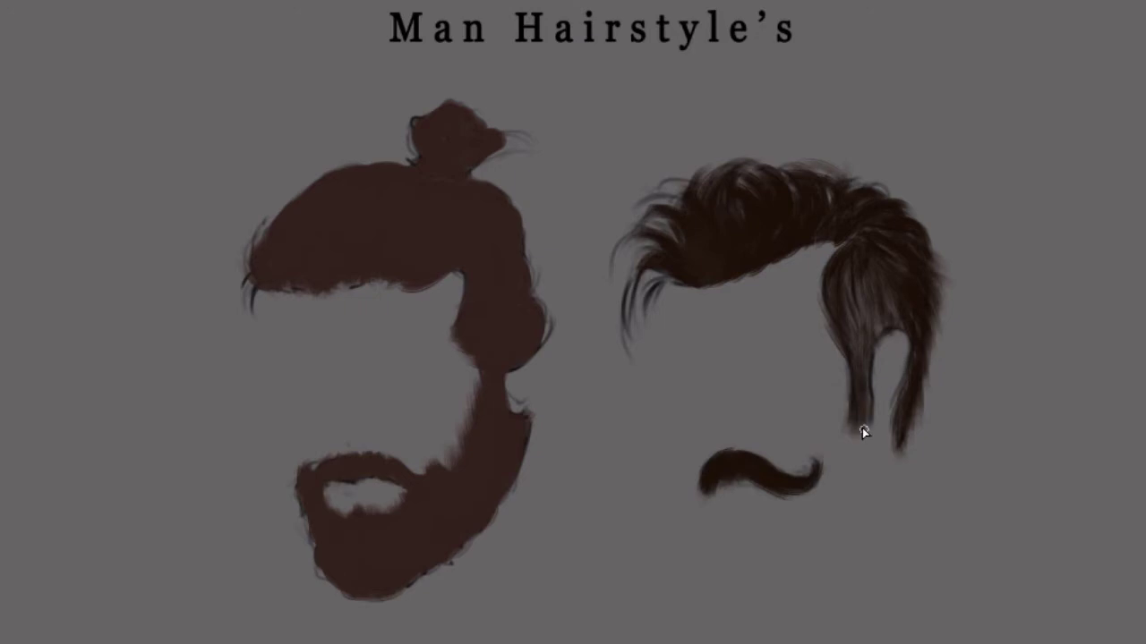
Darken the hanging strands and add thin strands hanging from the quiff's left side.
drag(866, 313, 869, 397)
drag(837, 244, 824, 234)
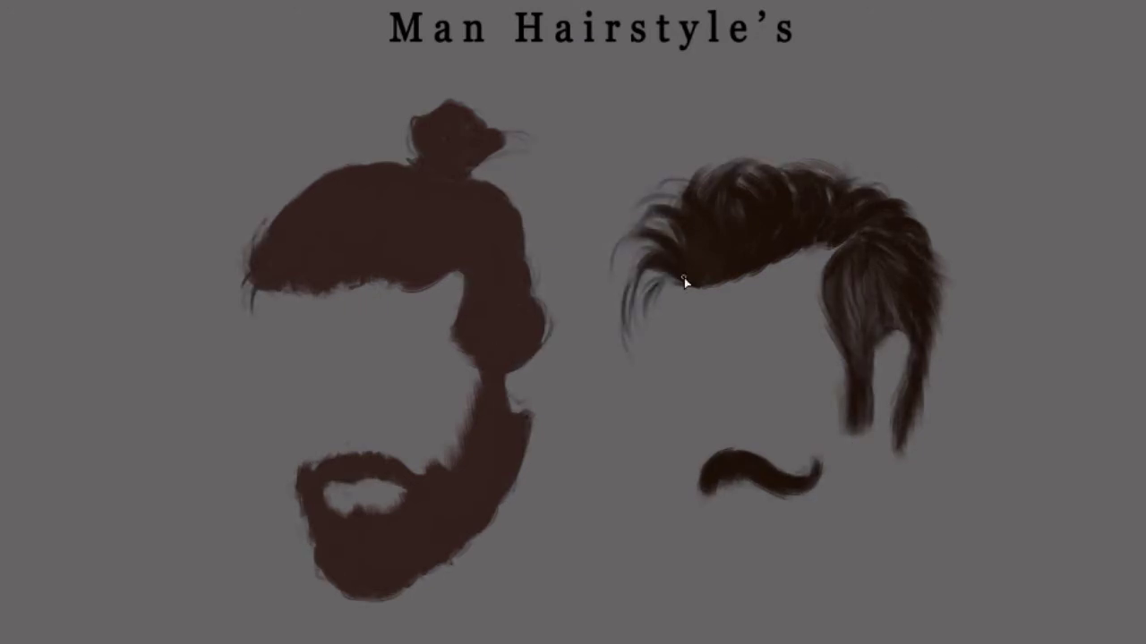
mouse_move(658, 280)
mouse_down()
mouse_move(646, 331)
mouse_move(632, 311)
mouse_up()
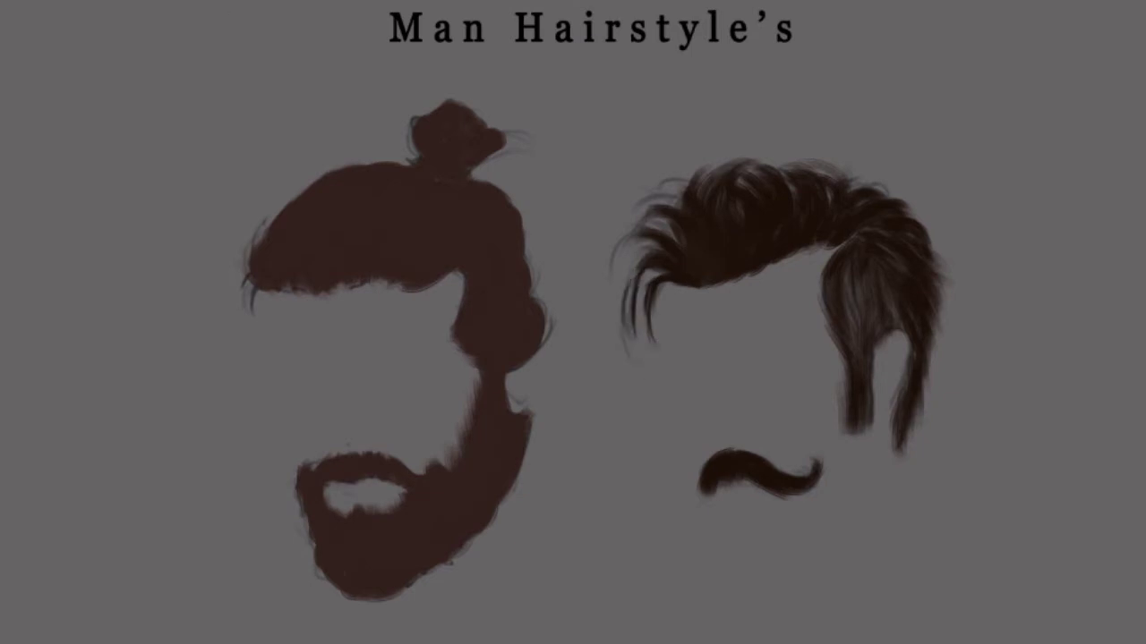
drag(637, 268, 625, 315)
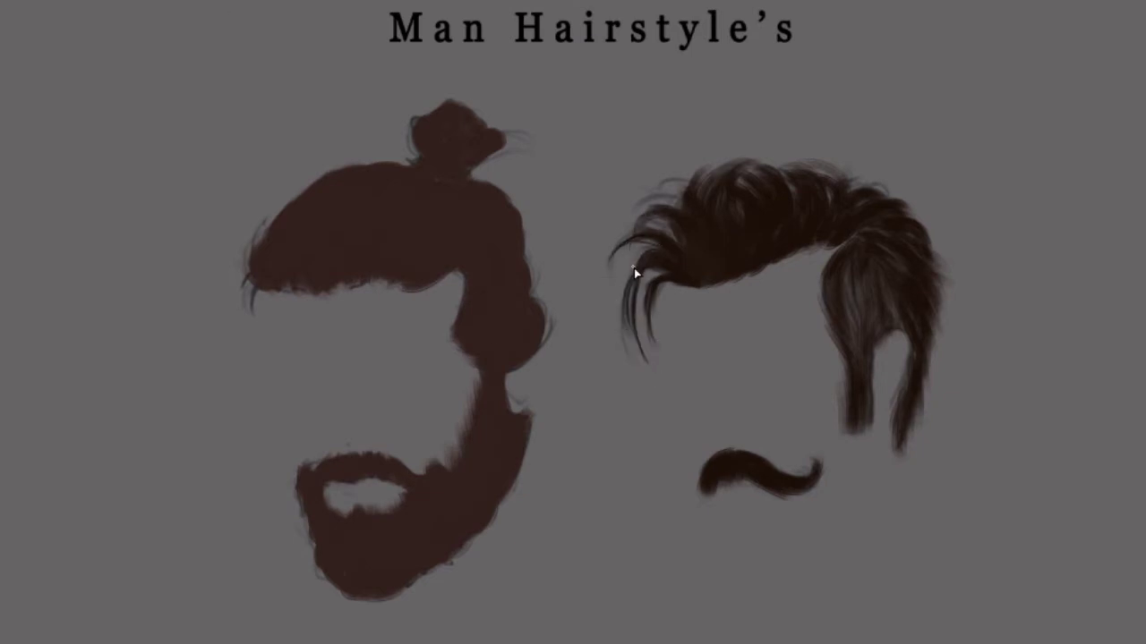
Add fine strands along the quiff top and front lock, fill the moustache's left end, refine the right strand.
mouse_move(716, 175)
mouse_down()
mouse_move(758, 143)
mouse_move(891, 198)
mouse_up()
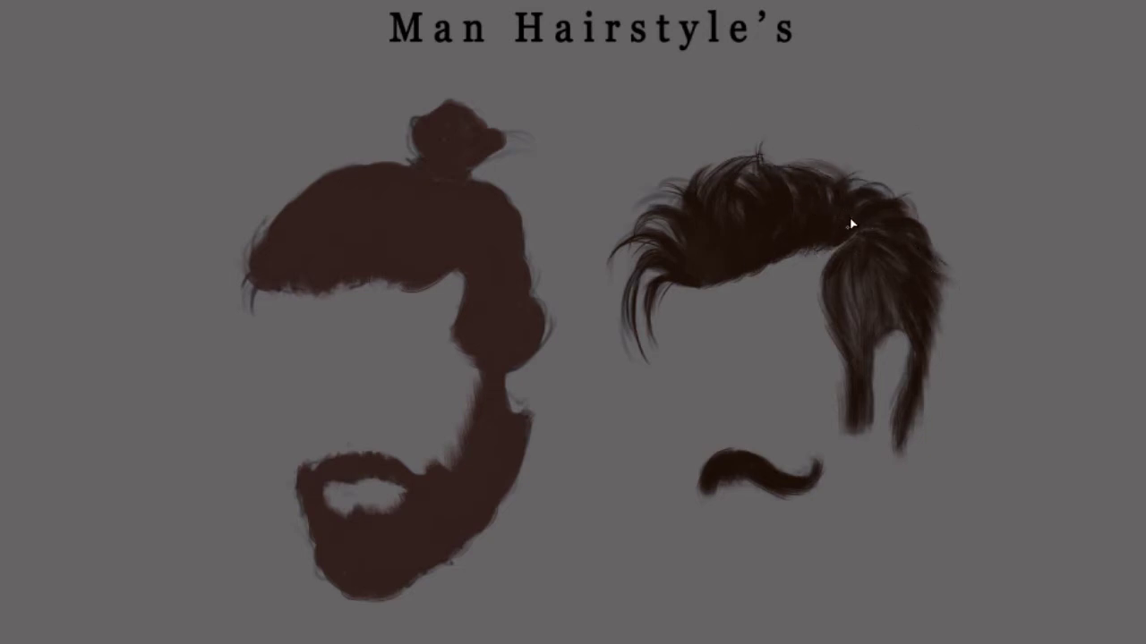
drag(799, 252, 771, 268)
drag(714, 455, 703, 467)
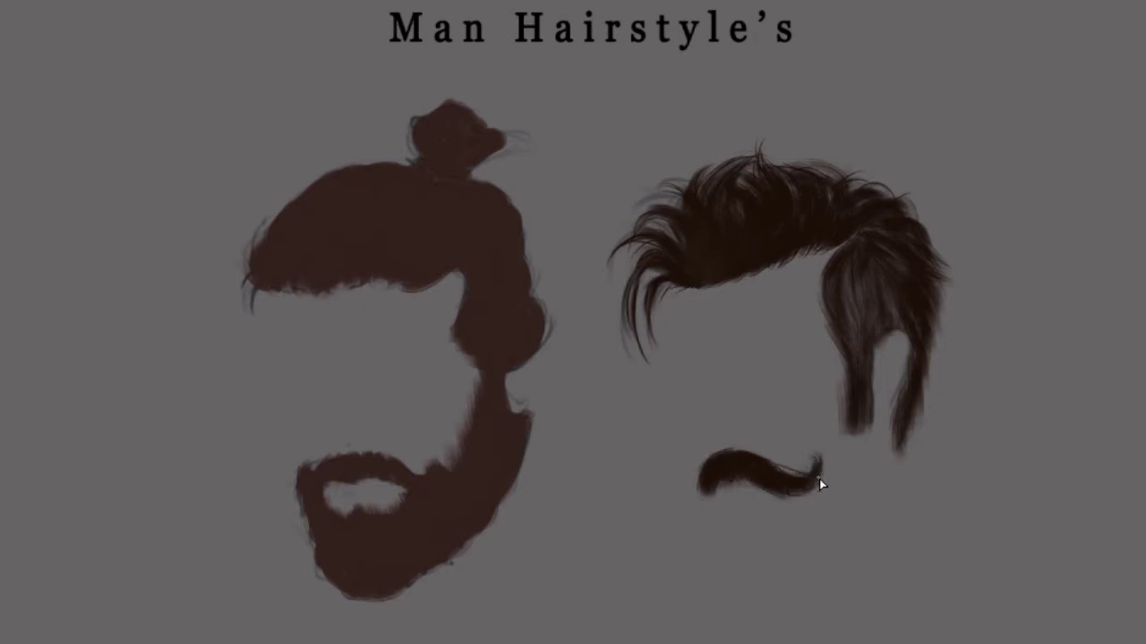
drag(839, 309, 847, 412)
drag(837, 340, 852, 429)
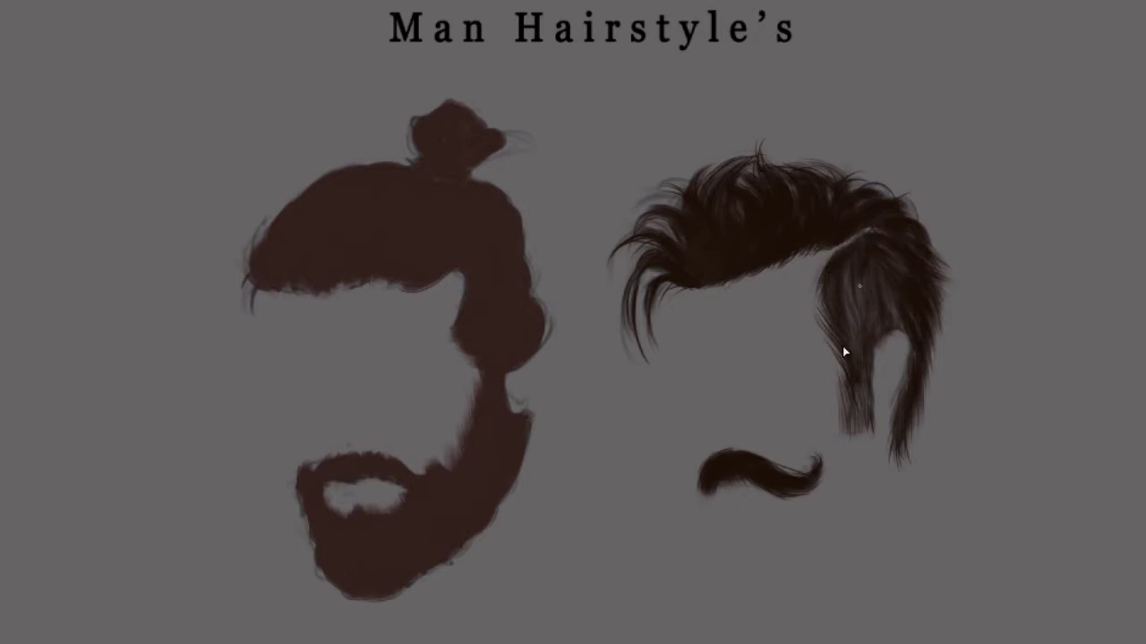
drag(885, 361, 936, 383)
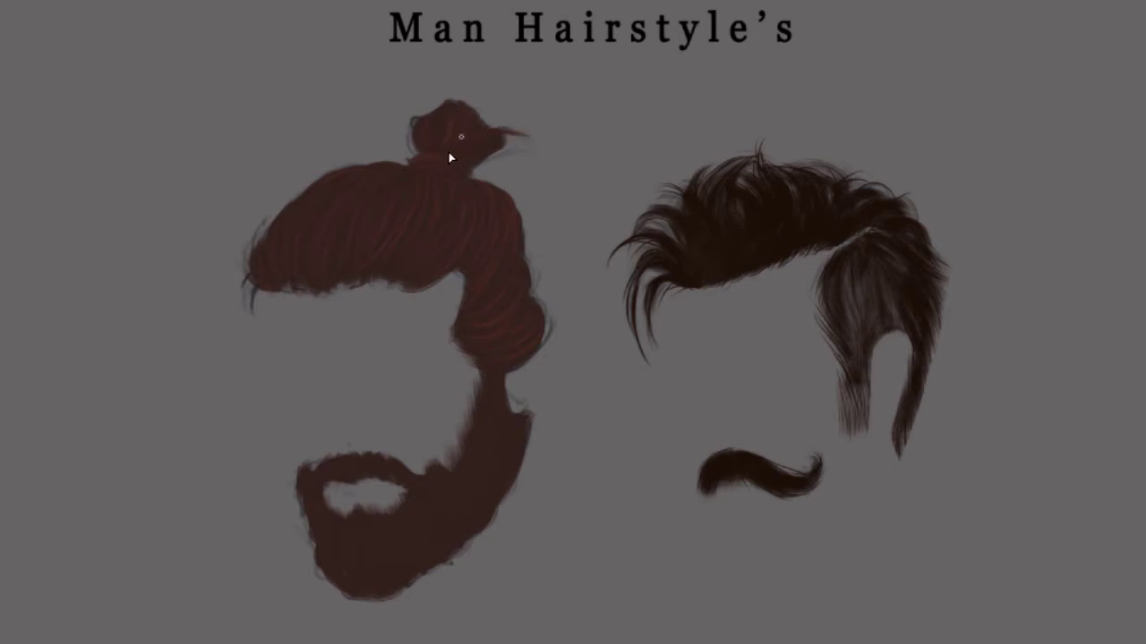
Paint wisps and small curls around the top bun, including a long wisp off its right side.
mouse_move(494, 135)
mouse_down()
mouse_move(555, 130)
mouse_move(498, 166)
mouse_up()
mouse_move(425, 106)
mouse_down()
mouse_move(409, 120)
mouse_move(410, 102)
mouse_move(444, 160)
mouse_up()
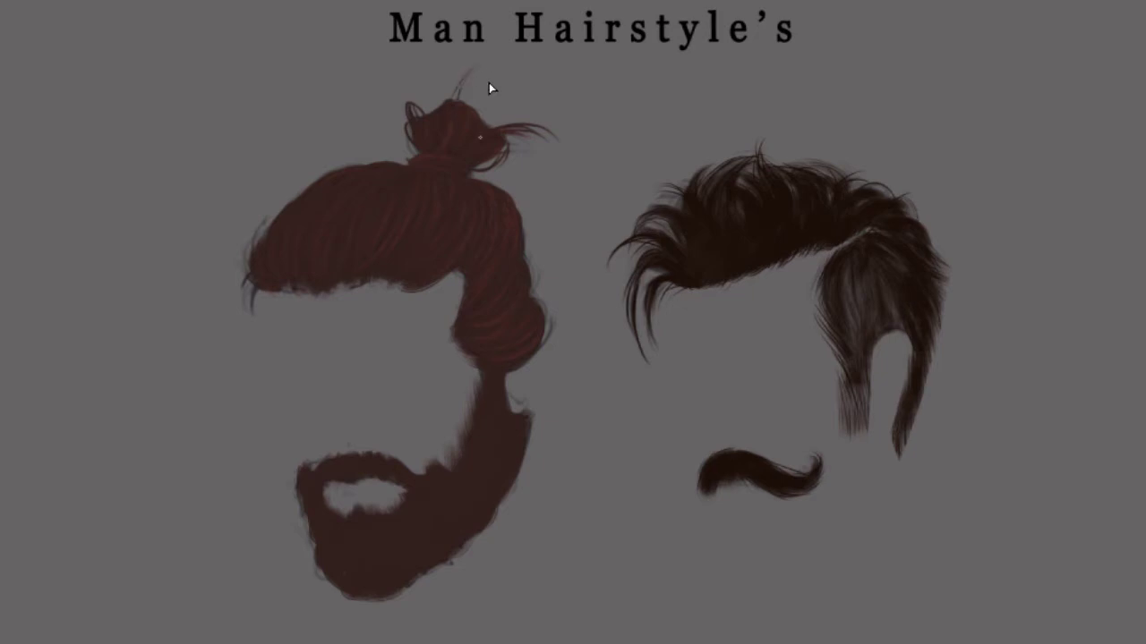
mouse_move(499, 95)
mouse_down()
mouse_move(483, 116)
mouse_move(473, 95)
mouse_up()
drag(408, 152, 412, 185)
drag(501, 163, 458, 188)
drag(402, 104, 405, 123)
drag(494, 124, 554, 134)
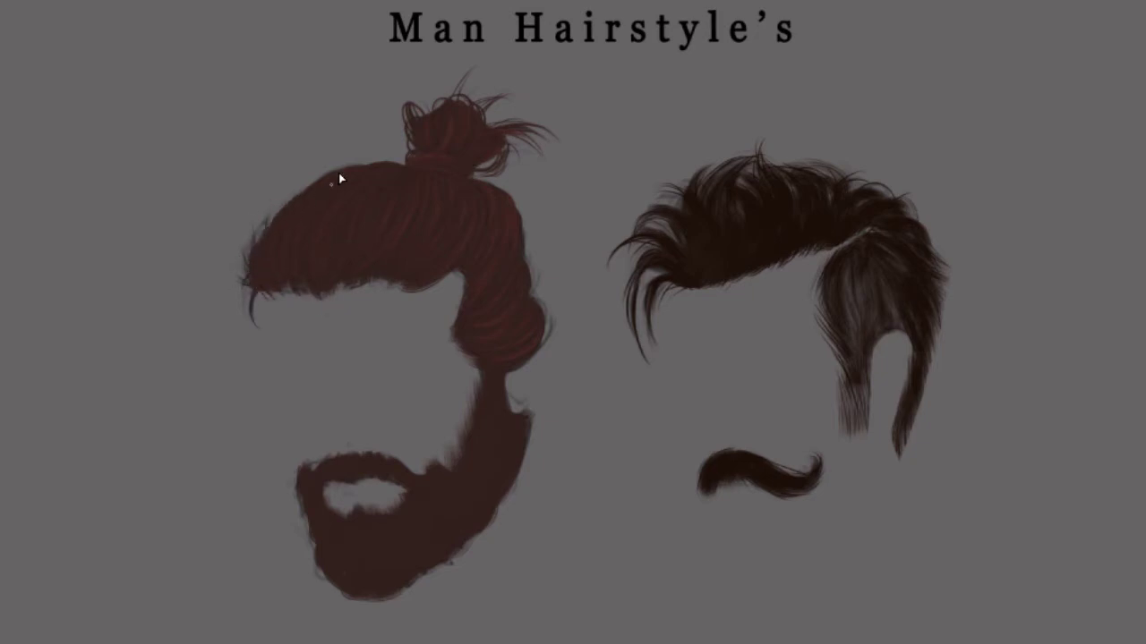
Darken the hair's left and lower edges and both beard edges, then add curls along the side hair.
drag(261, 243, 258, 219)
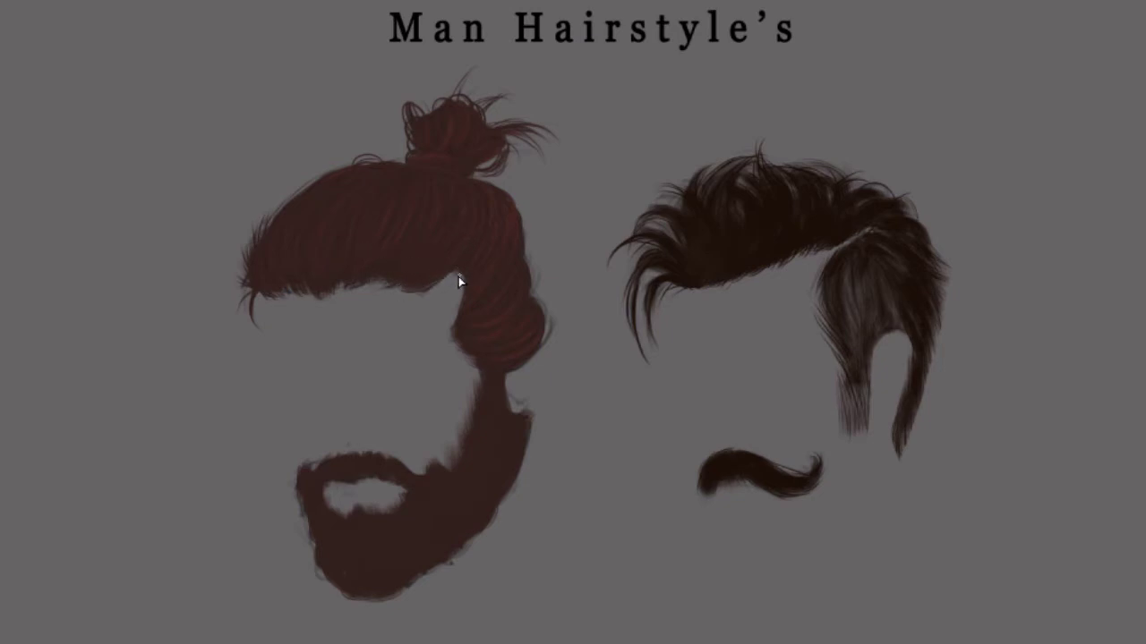
drag(488, 336, 505, 366)
drag(305, 463, 288, 505)
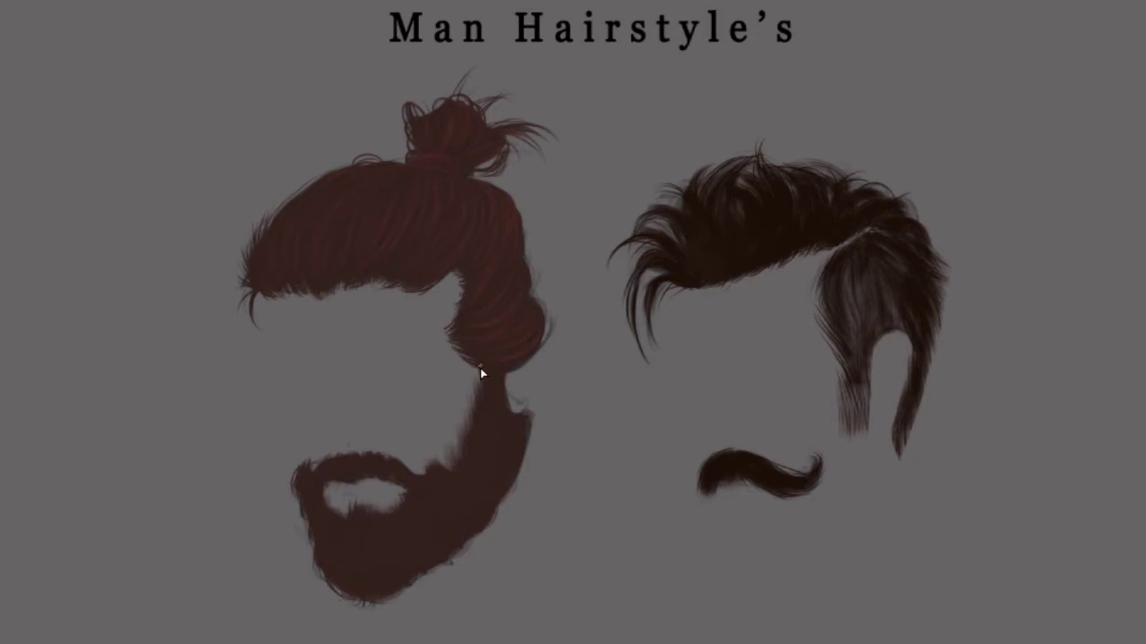
drag(519, 403, 493, 468)
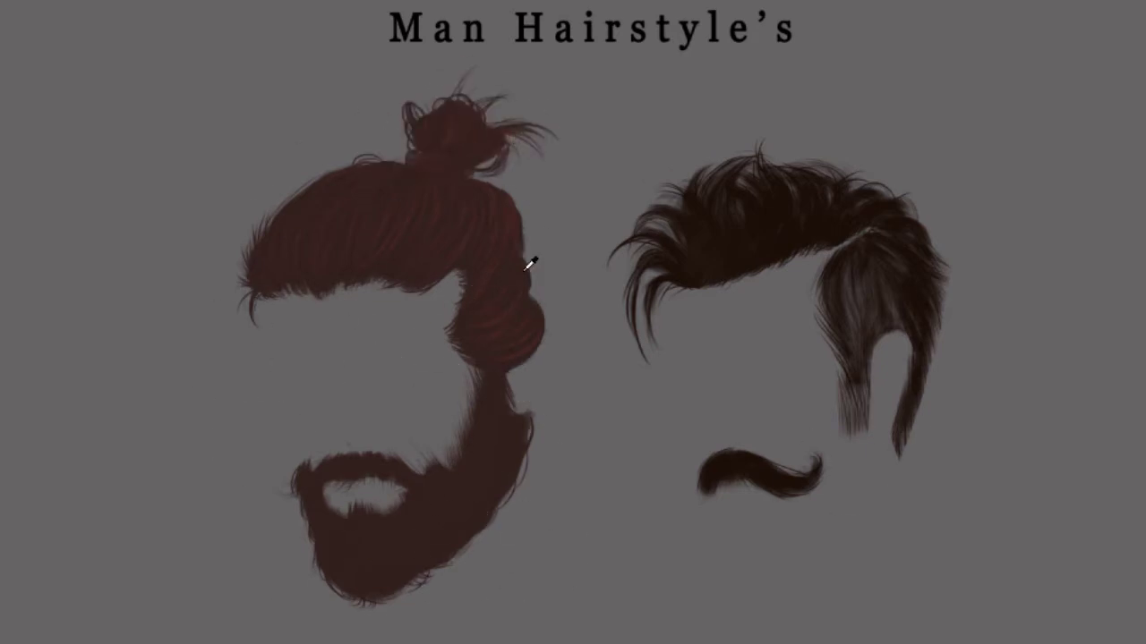
drag(534, 291, 534, 363)
mouse_move(524, 218)
mouse_down()
mouse_move(524, 251)
mouse_move(524, 201)
mouse_up()
mouse_move(539, 286)
mouse_down()
mouse_move(534, 255)
mouse_move(540, 289)
mouse_up()
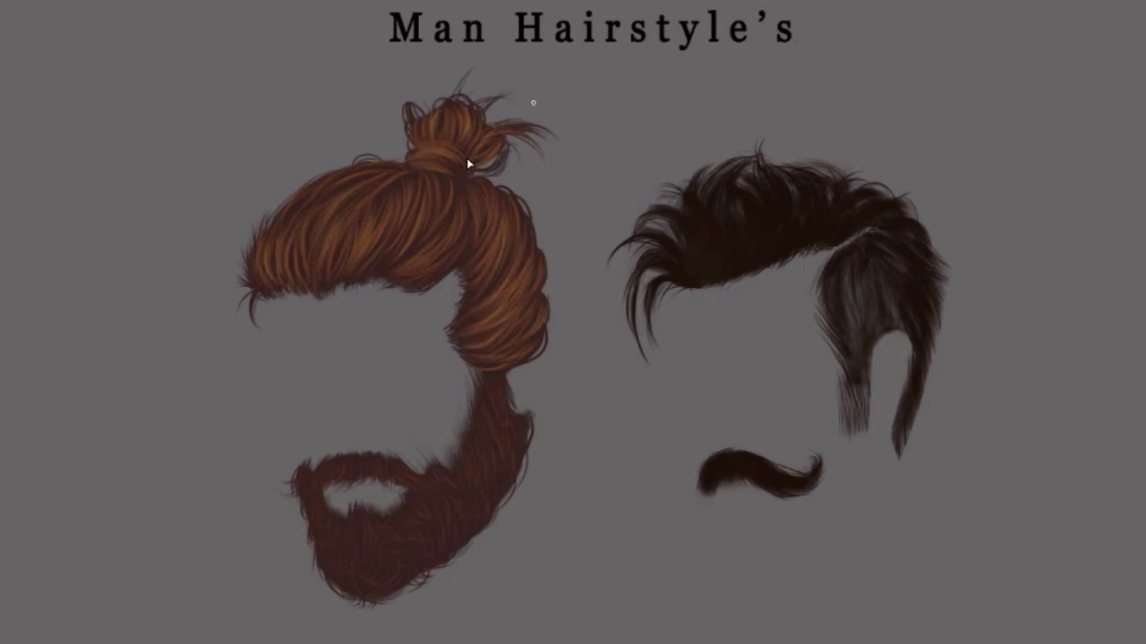
Add light highlight strands to the top bun.
drag(466, 157, 439, 141)
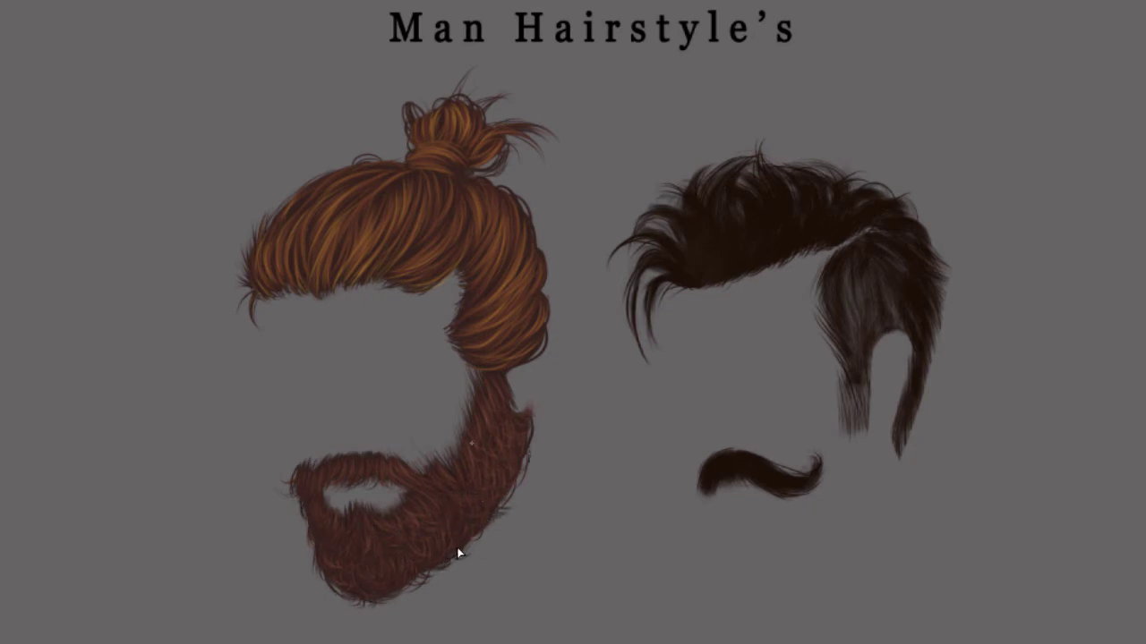
Outline the top-knot hair's right edge up to the bun.
drag(547, 346, 425, 155)
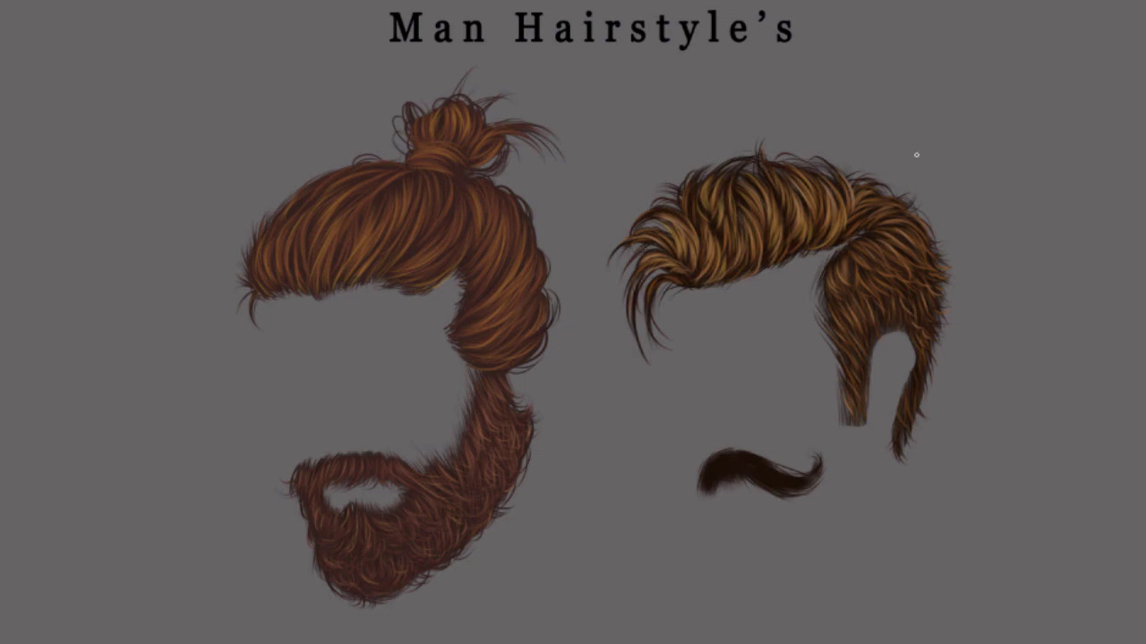
Highlight the quiff's hanging strand, right side and front-left, and add dark wisps on its left edge.
drag(834, 274, 841, 311)
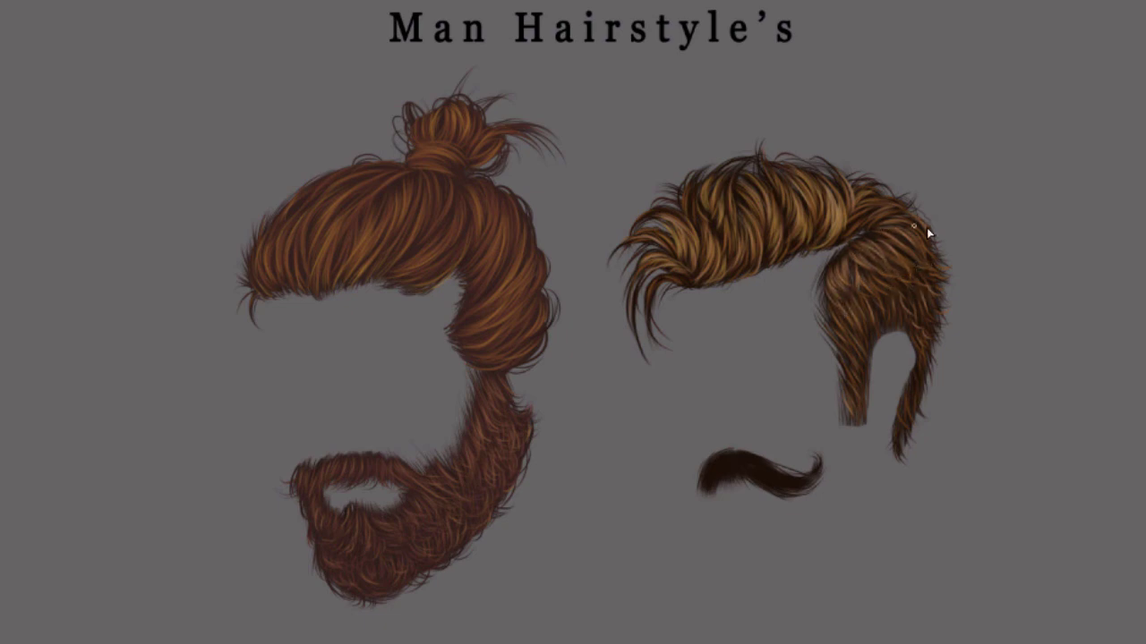
drag(870, 198, 880, 210)
drag(661, 208, 648, 215)
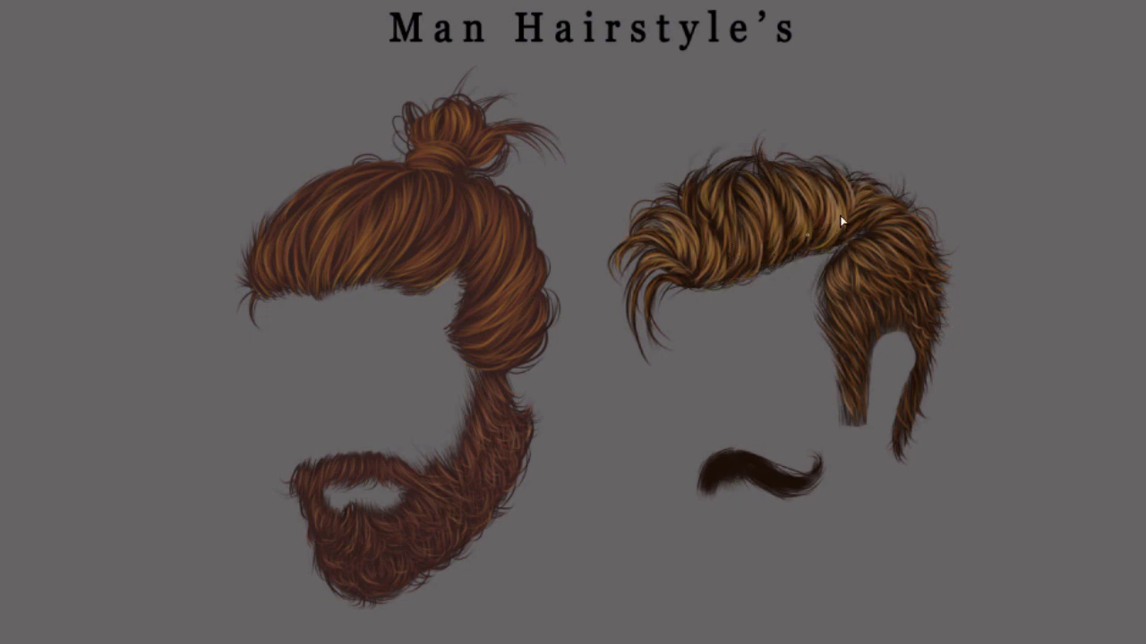
drag(667, 253, 608, 267)
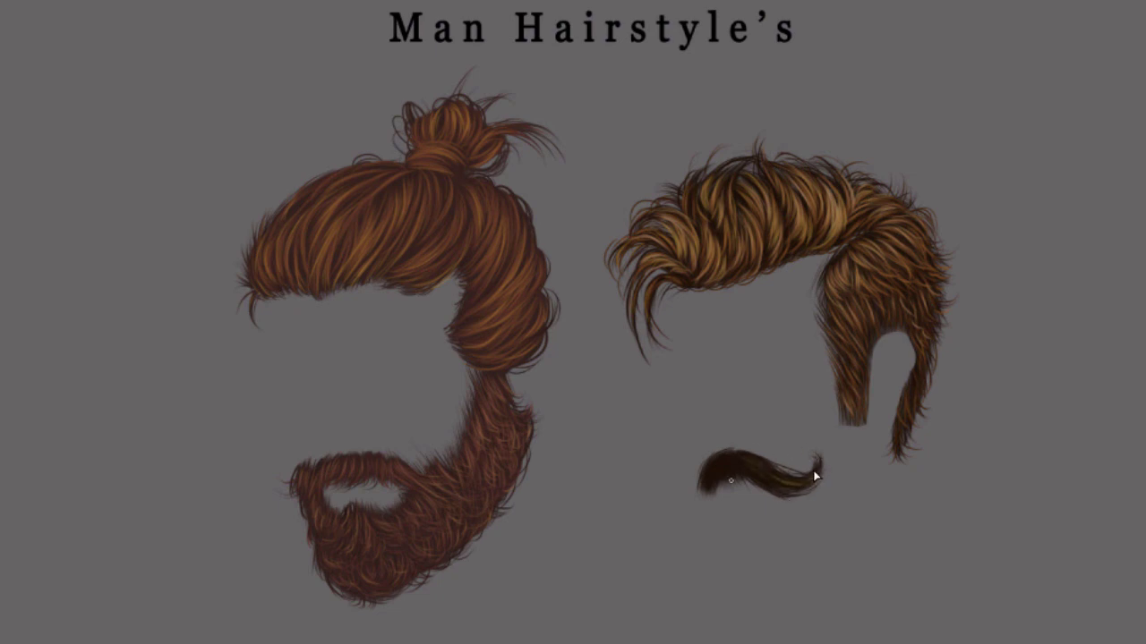
Stroke lighter strands along the moustache and darken and define its right half.
drag(814, 475, 723, 459)
mouse_move(771, 482)
mouse_down()
mouse_move(816, 475)
mouse_move(795, 454)
mouse_up()
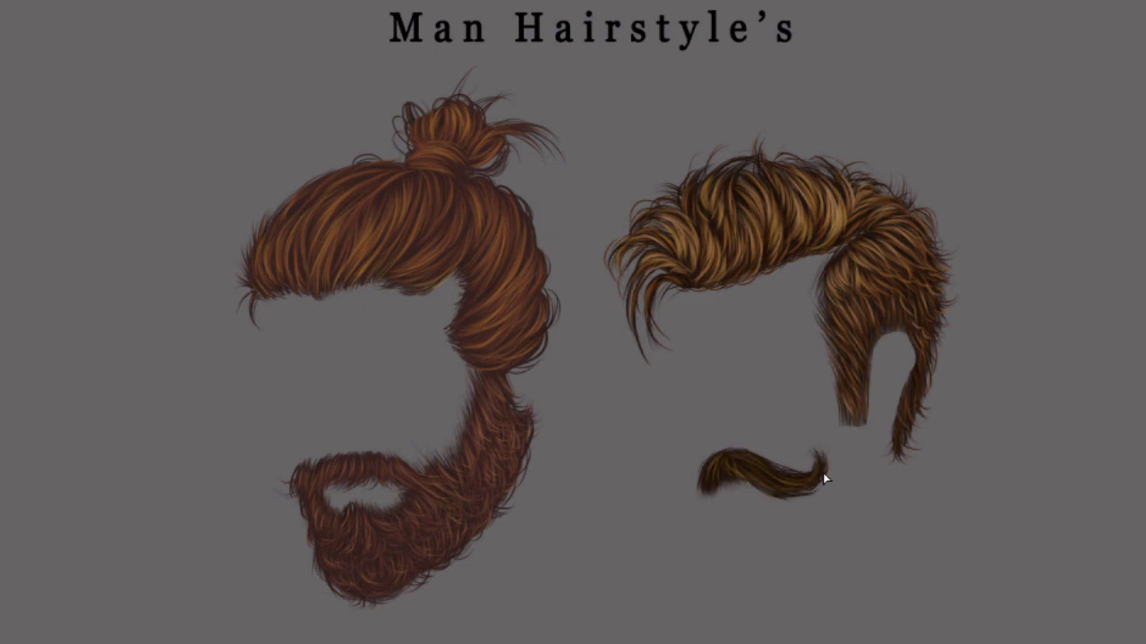
drag(767, 477, 805, 485)
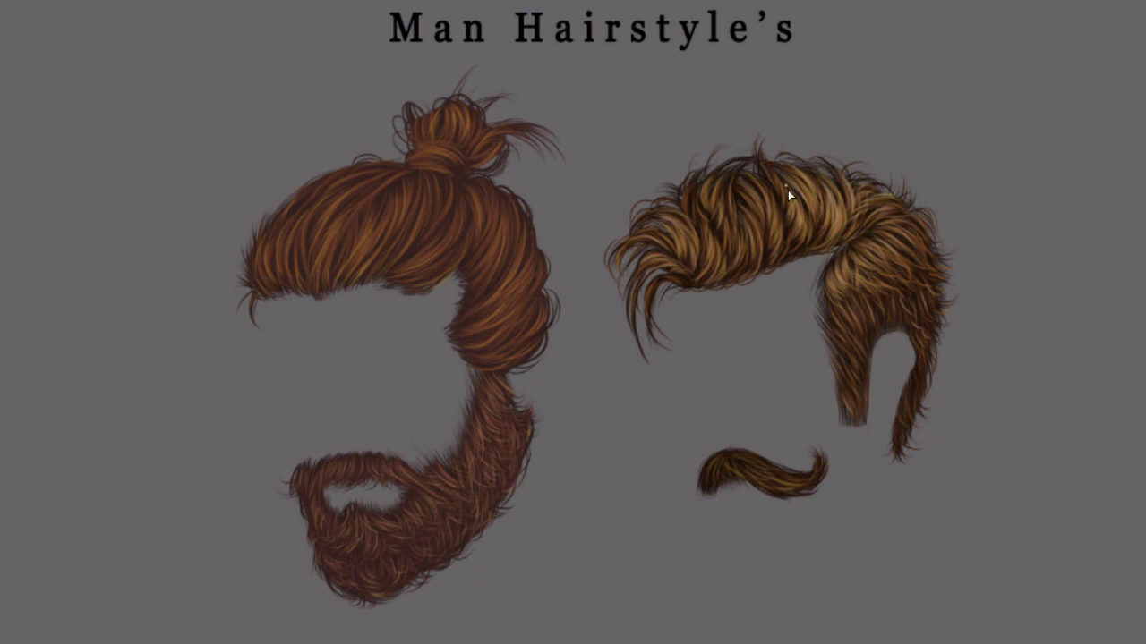
Brush light golden strands over the quiff's crown, upper-left side and front tendrils.
drag(806, 224, 799, 256)
mouse_move(773, 199)
mouse_down()
mouse_move(757, 260)
mouse_move(739, 228)
mouse_move(699, 260)
mouse_up()
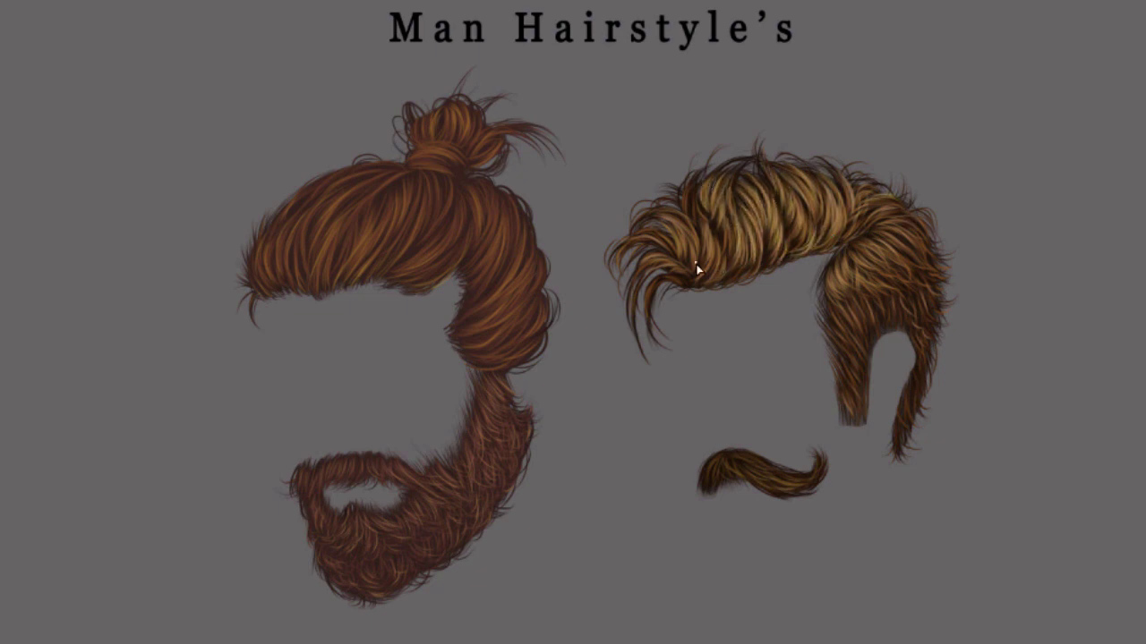
mouse_move(691, 192)
mouse_down()
mouse_move(667, 226)
mouse_move(689, 203)
mouse_up()
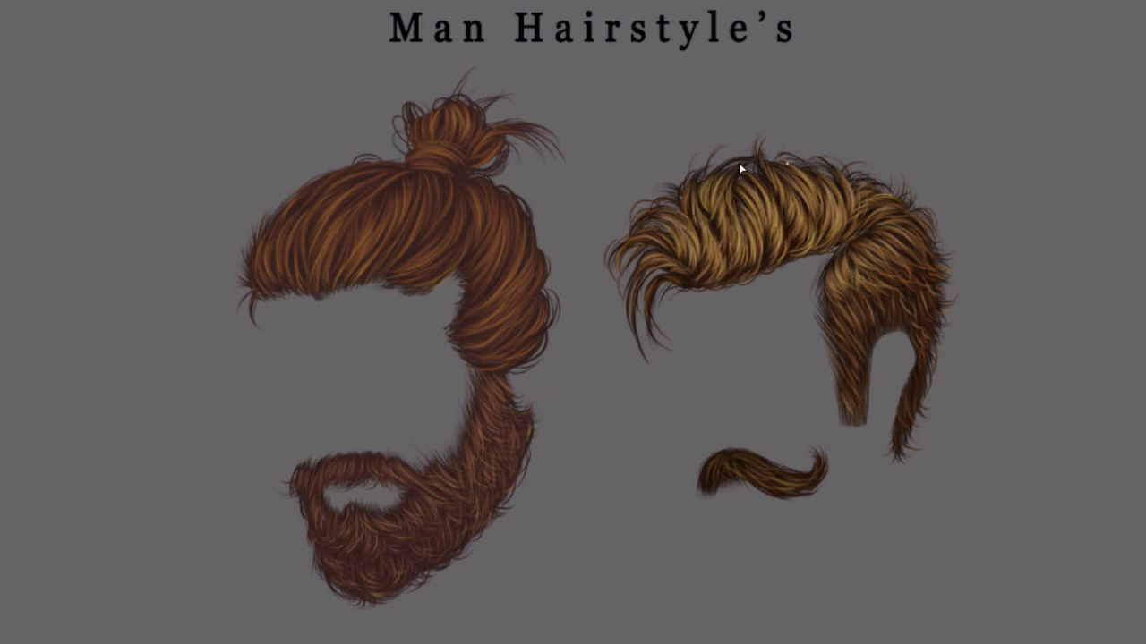
drag(638, 263, 633, 300)
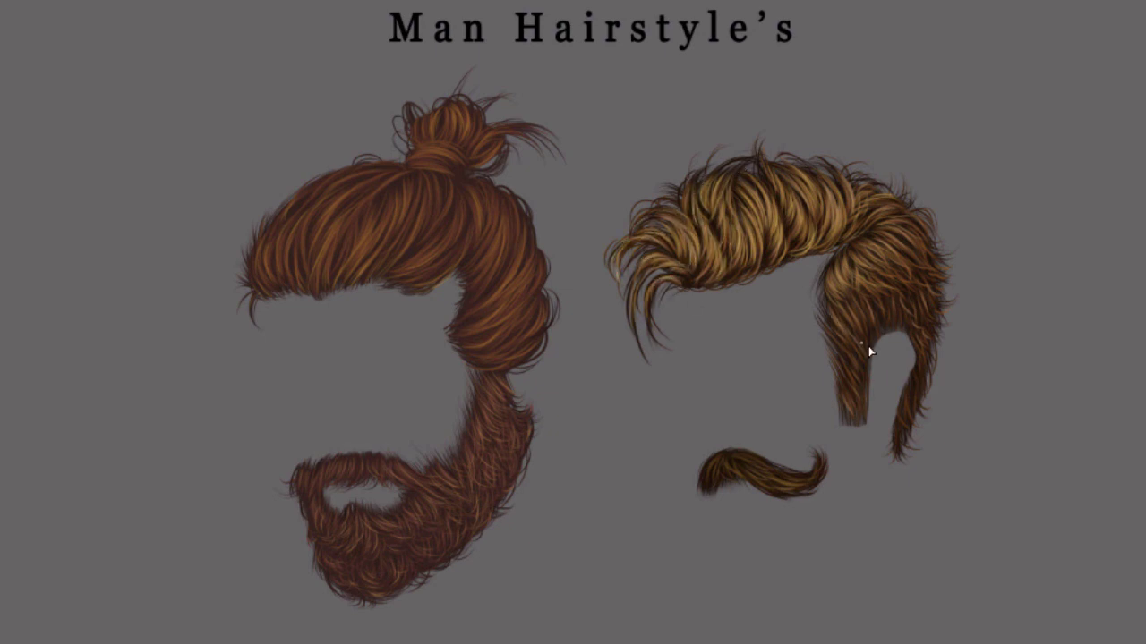